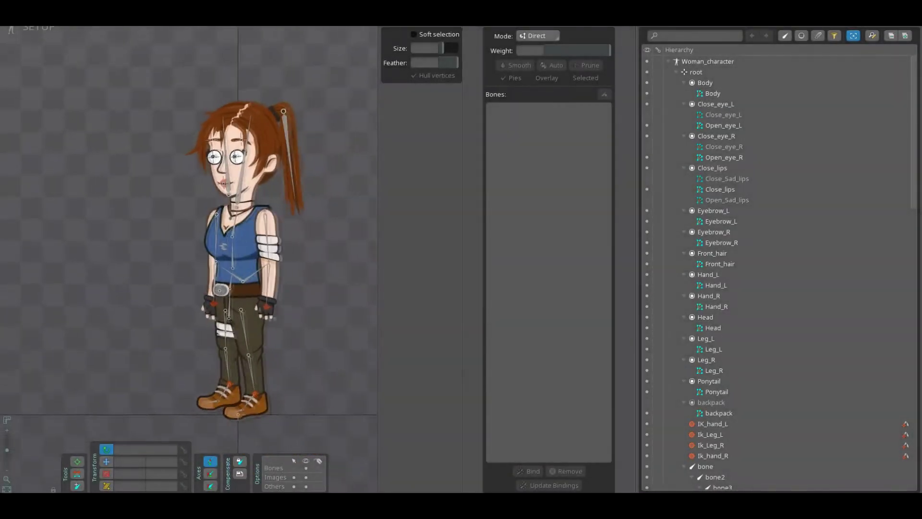
pyautogui.scroll(-2, 721, 317)
pyautogui.scroll(-5, 721, 317)
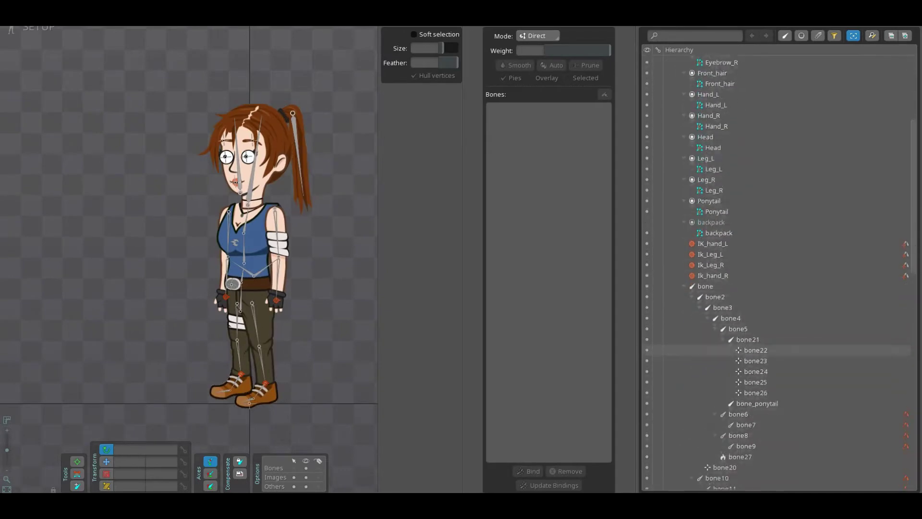
pyautogui.scroll(-5, 721, 317)
pyautogui.scroll(-5, 721, 317)
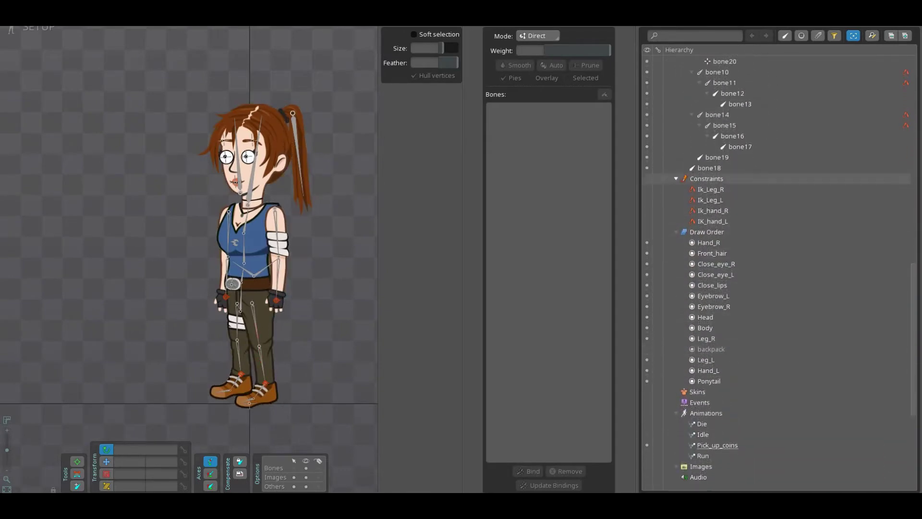
# Step: Create a new skin named Main under the Skins group
pyautogui.click(697, 391)
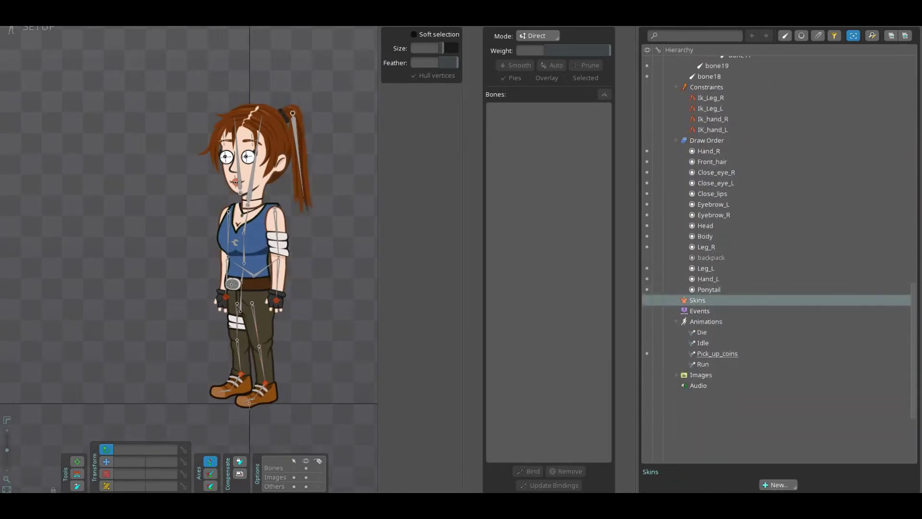
pyautogui.click(778, 484)
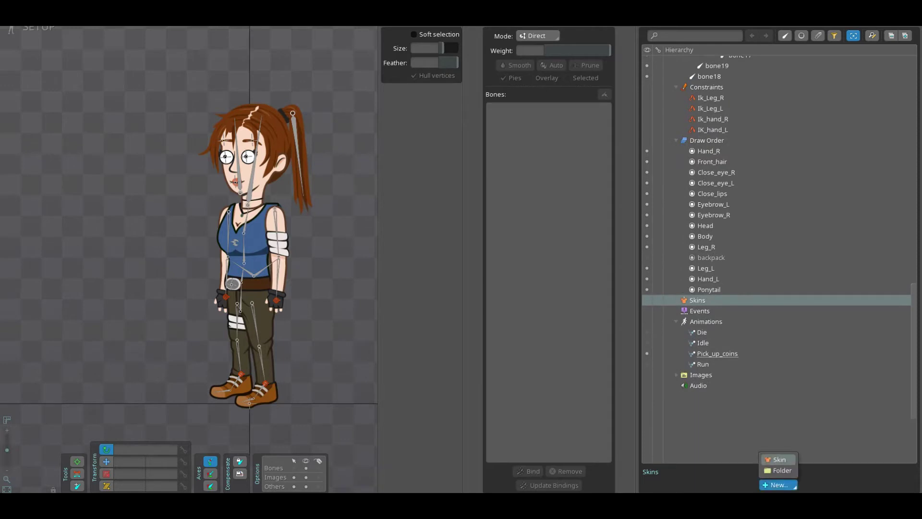
pyautogui.click(779, 459)
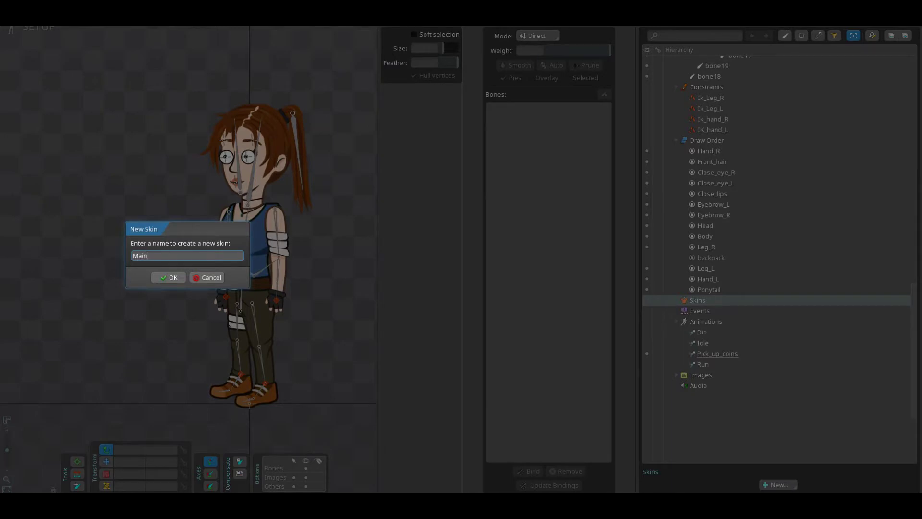
pyautogui.click(168, 278)
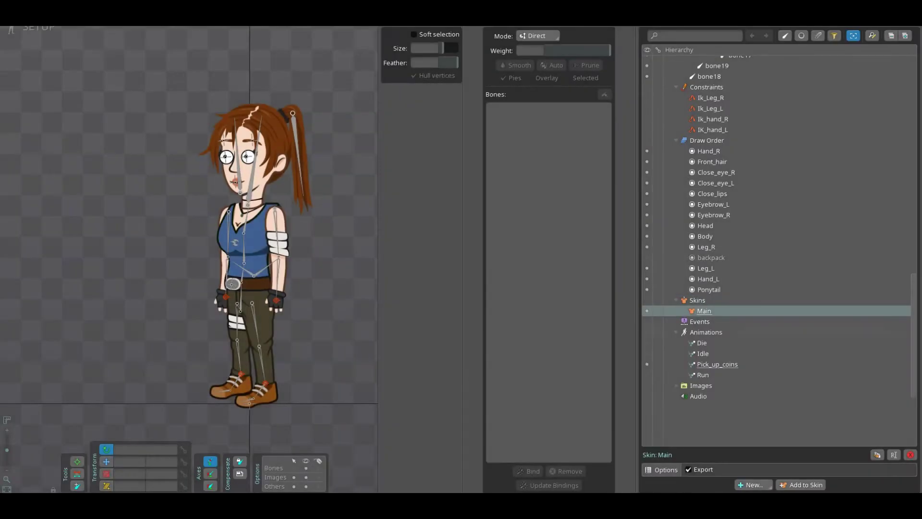
pyautogui.scroll(3, 778, 311)
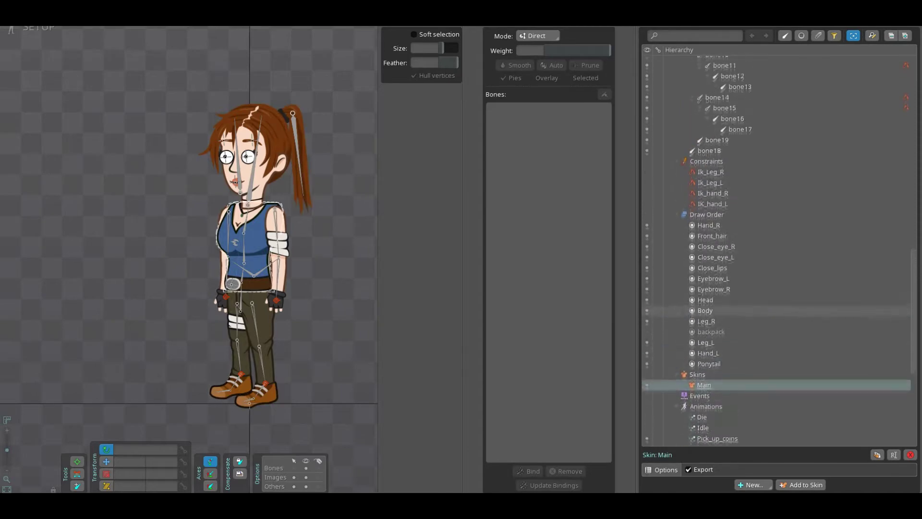
pyautogui.scroll(-5, 778, 310)
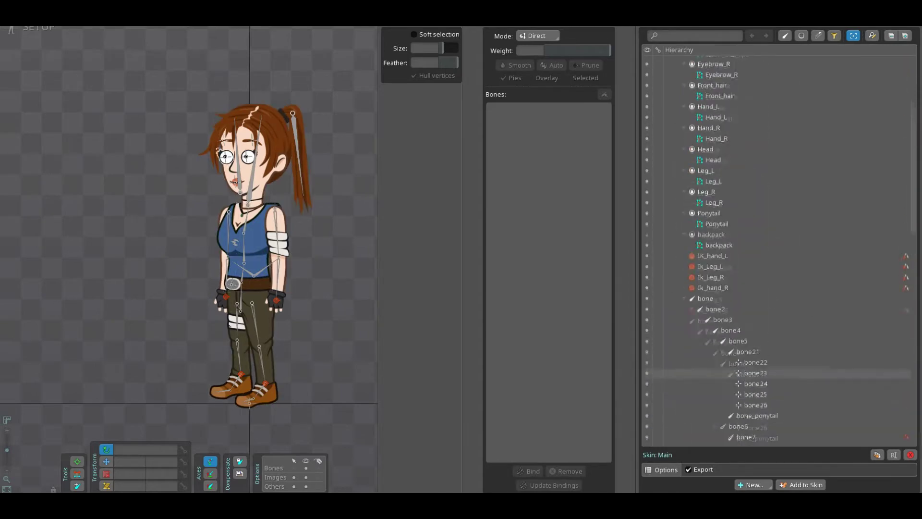
pyautogui.scroll(10, 779, 311)
pyautogui.scroll(3, 779, 311)
# Step: Add a skin placeholder named Body_skin to the Body slot
pyautogui.click(249, 246)
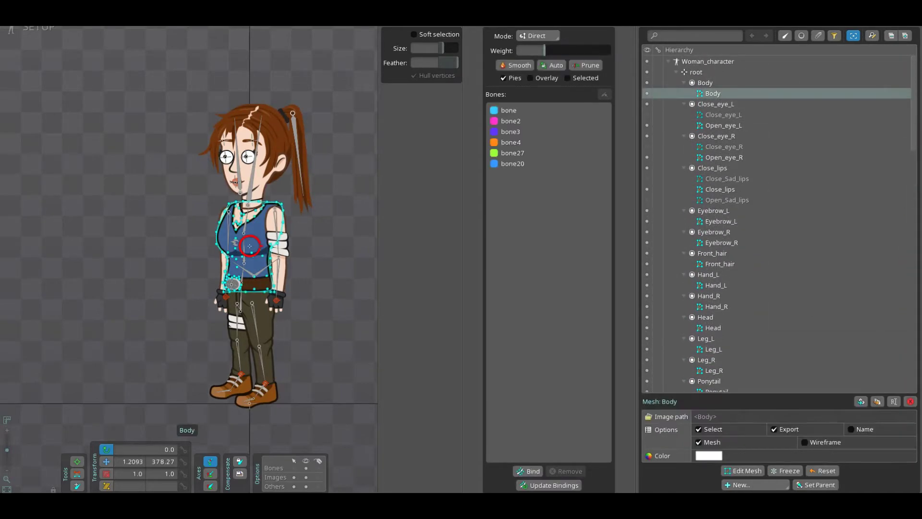
pyautogui.press('Up')
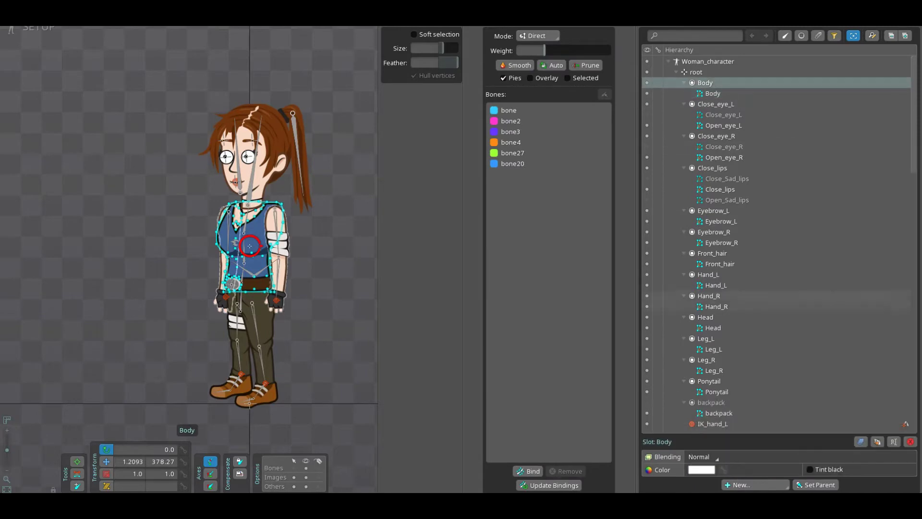
pyautogui.click(742, 485)
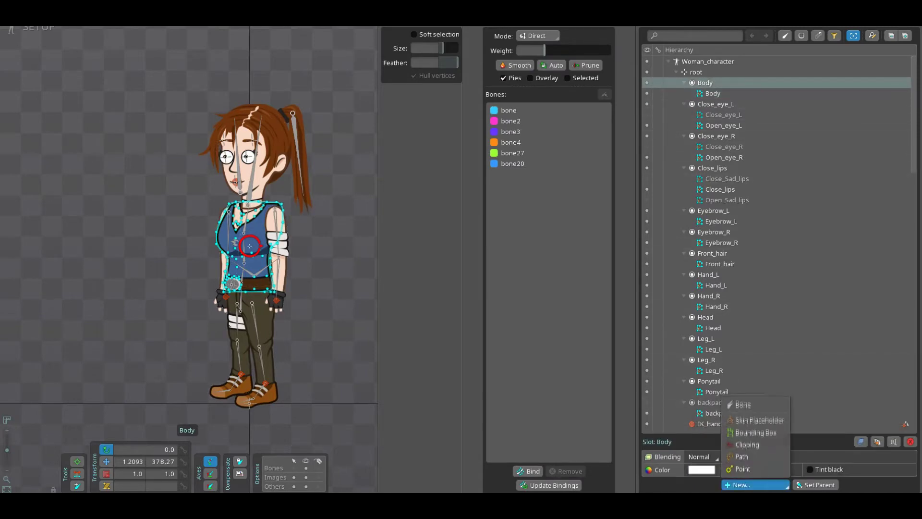
pyautogui.click(758, 421)
pyautogui.write('Body_skin')
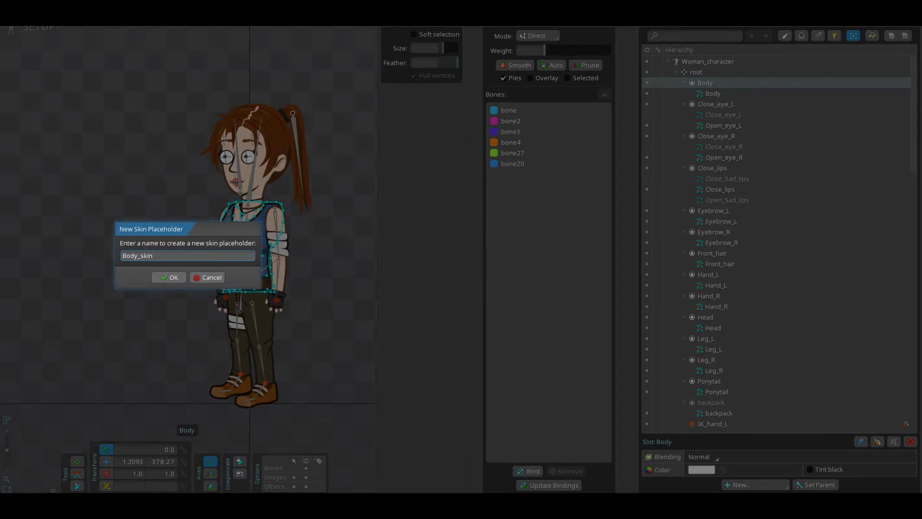
pyautogui.press('Return')
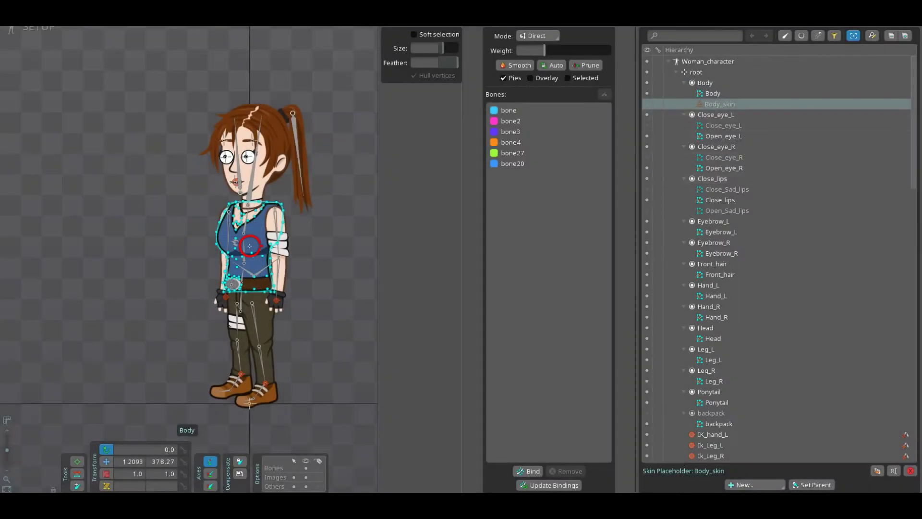
# Step: Move the Body mesh inside the Body_skin placeholder
pyautogui.moveTo(712, 94); pyautogui.dragTo(719, 94)
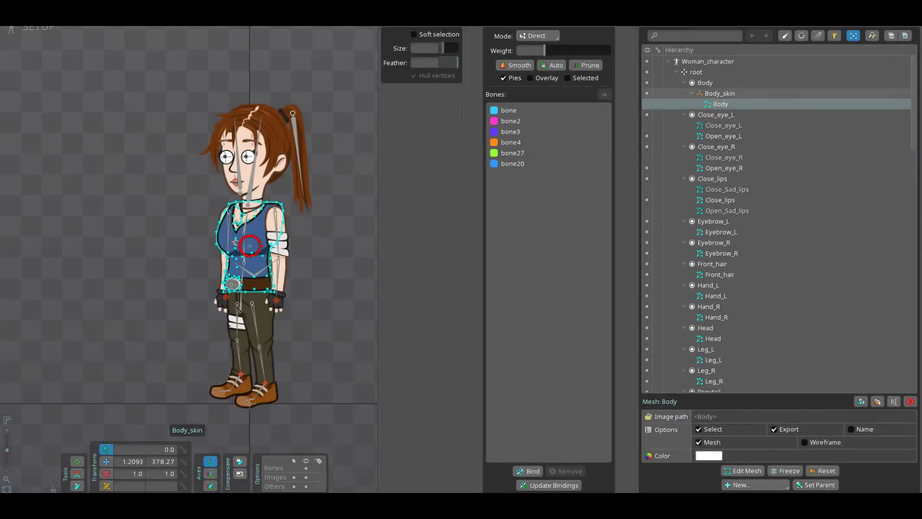
pyautogui.click(720, 93)
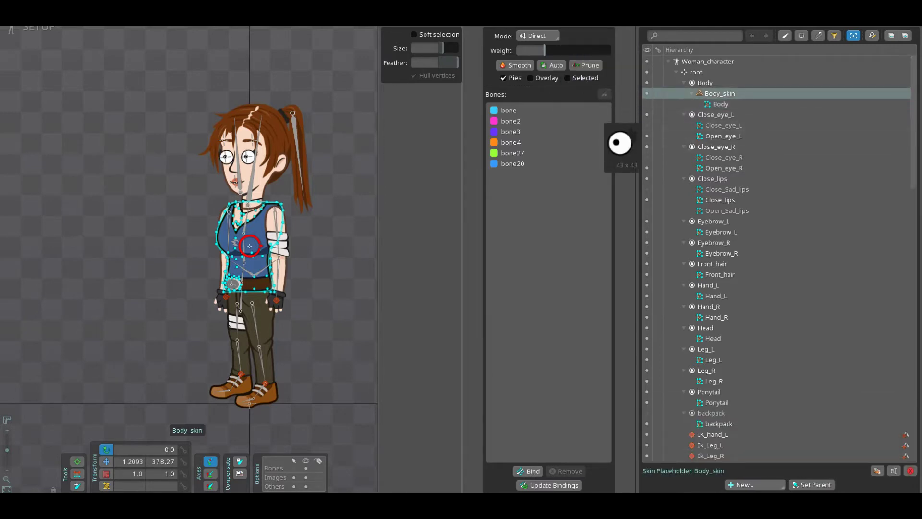
pyautogui.click(256, 347)
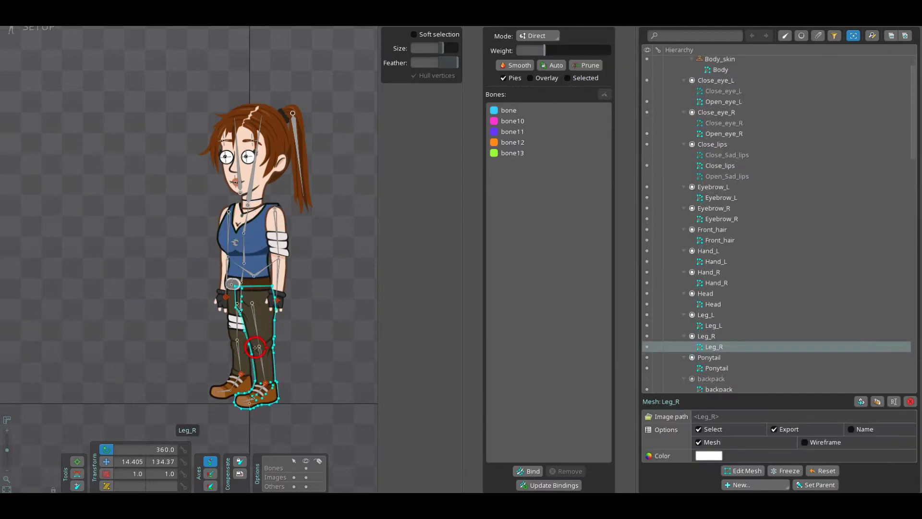
# Step: Add a Leg_R_skin placeholder to the Leg_R slot after the name conflict, holding the Leg_R mesh
pyautogui.click(256, 347)
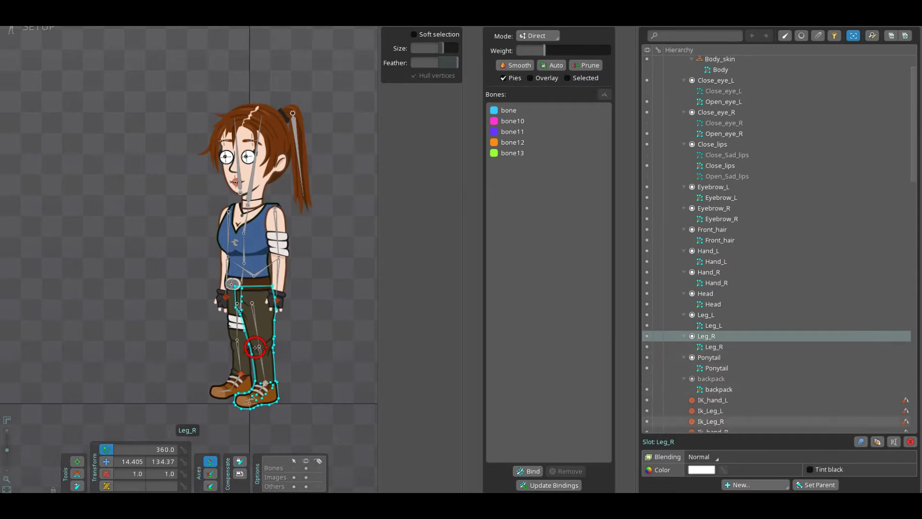
pyautogui.click(757, 485)
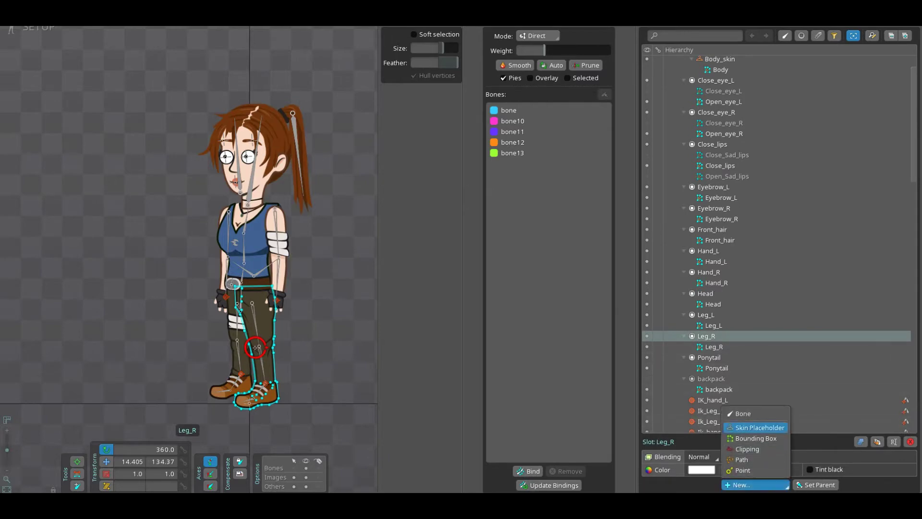
pyautogui.click(757, 433)
pyautogui.write('Leg_R')
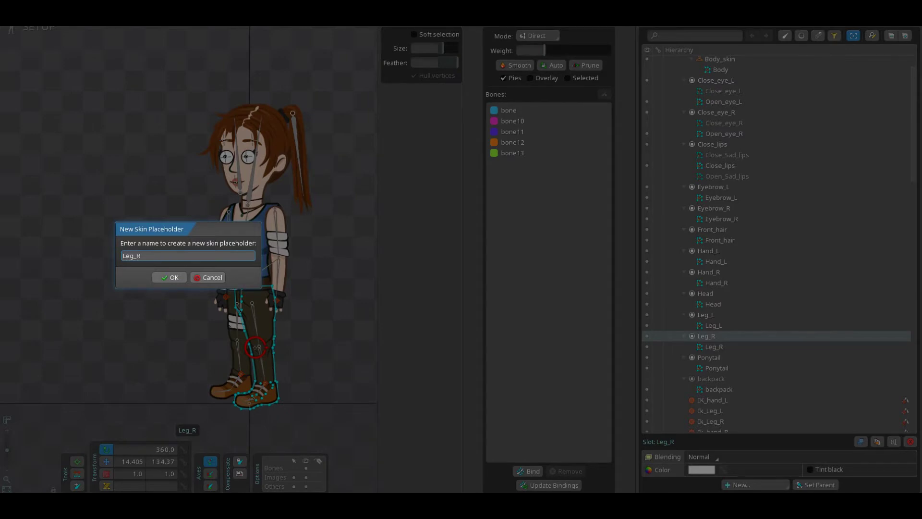
pyautogui.press('Return')
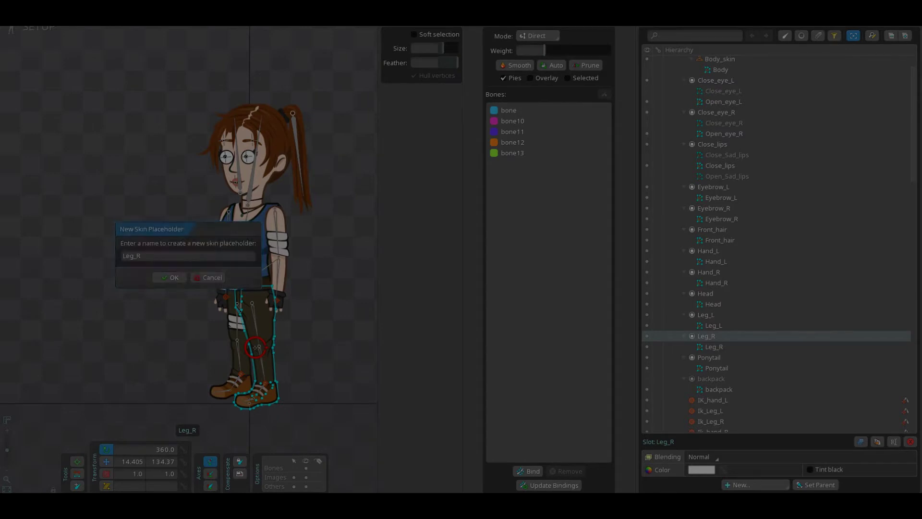
pyautogui.press('Return')
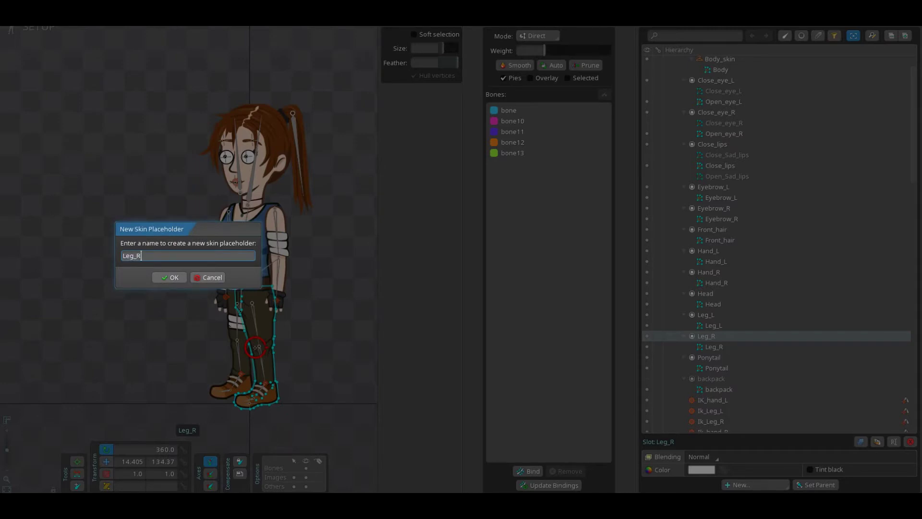
pyautogui.write('_skin')
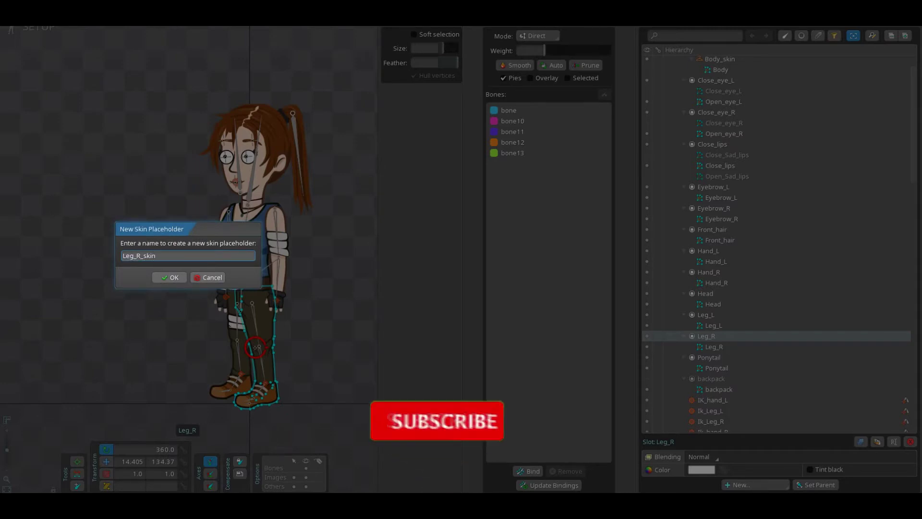
pyautogui.press('Return')
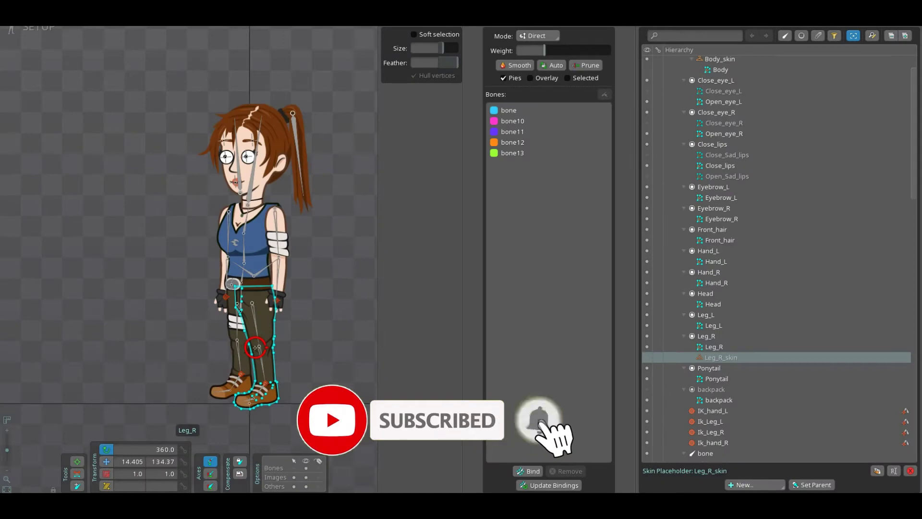
pyautogui.moveTo(721, 357)
pyautogui.mouseDown()
pyautogui.moveTo(681, 336)
pyautogui.moveTo(692, 342)
pyautogui.mouseUp()
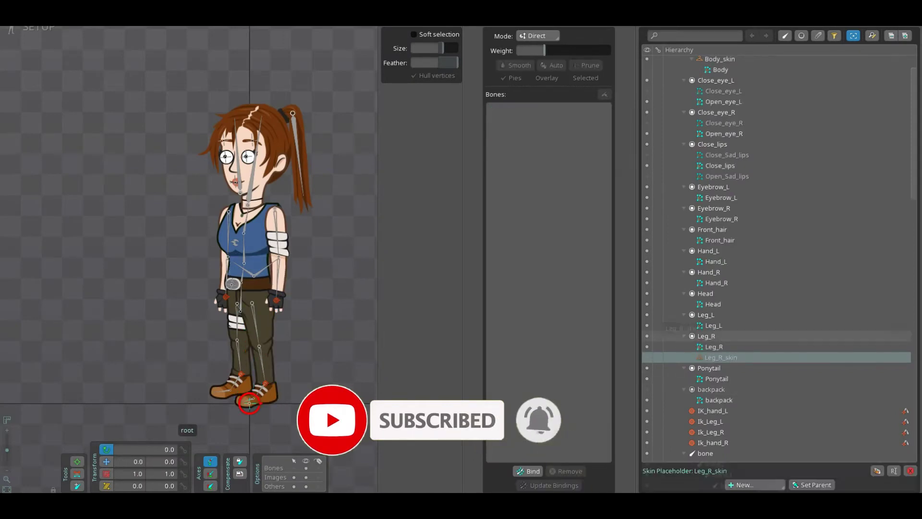
pyautogui.click(714, 347)
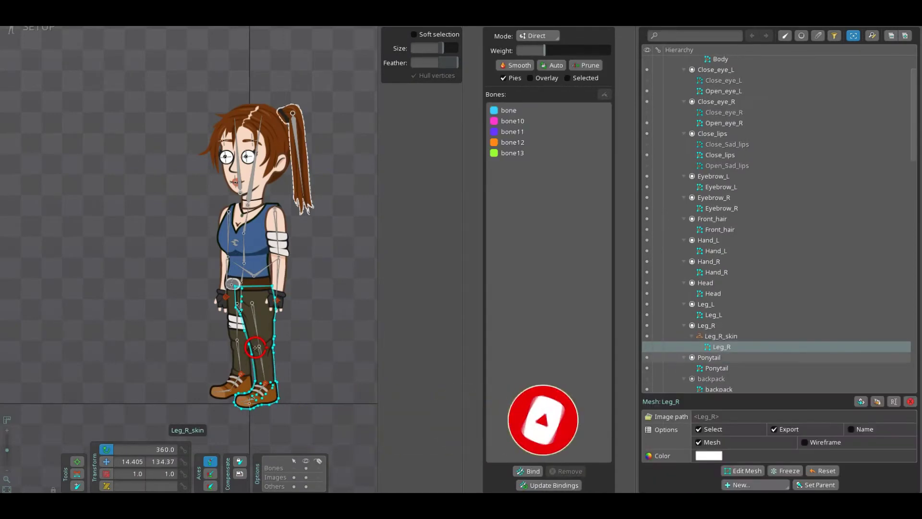
# Step: Create a Leg_L_skin placeholder on the Leg_L slot for the Leg_L mesh
pyautogui.click(222, 336)
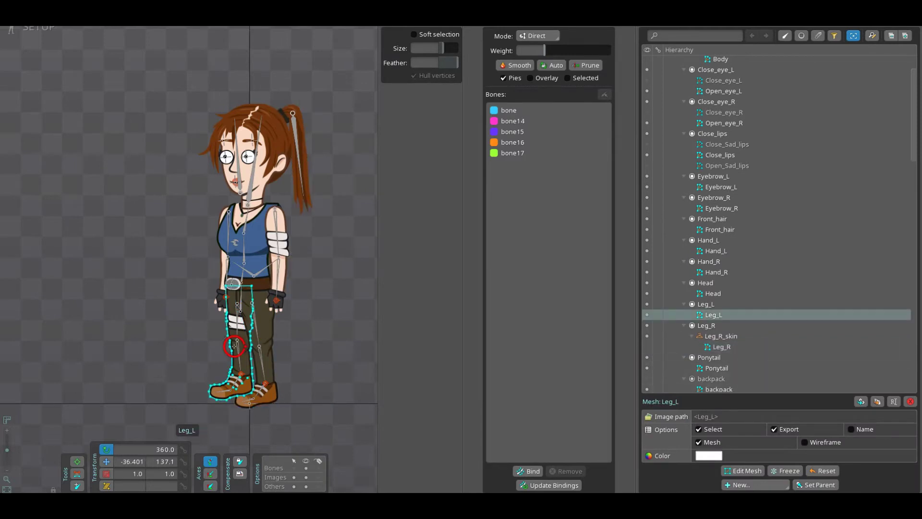
pyautogui.click(705, 304)
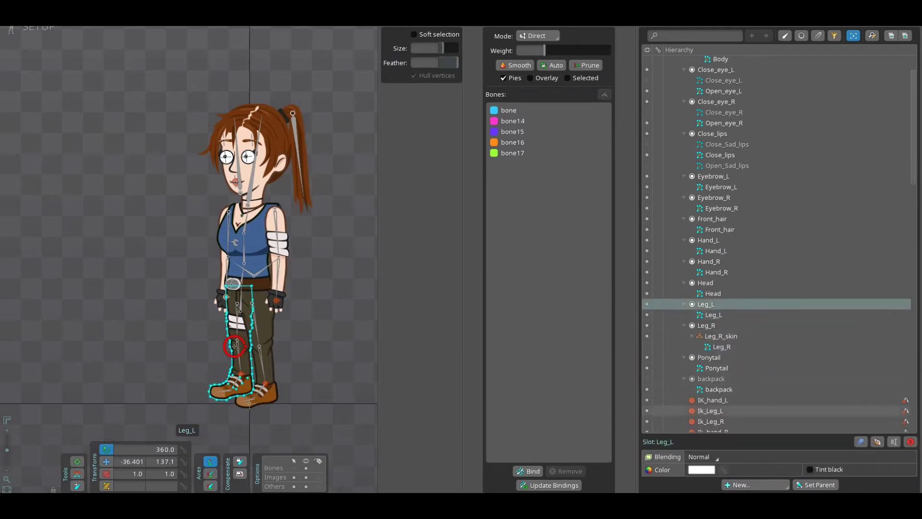
pyautogui.click(743, 485)
pyautogui.click(756, 428)
pyautogui.write('Leg_L_skin')
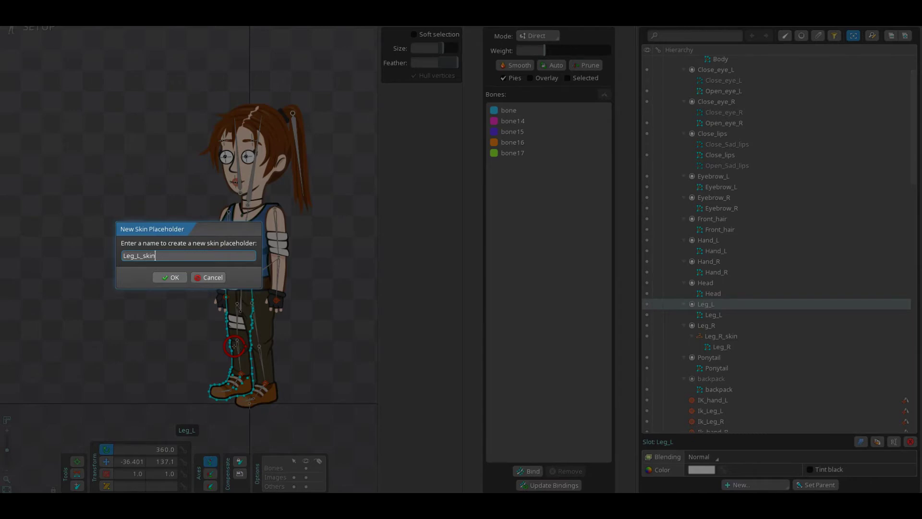
pyautogui.click(170, 278)
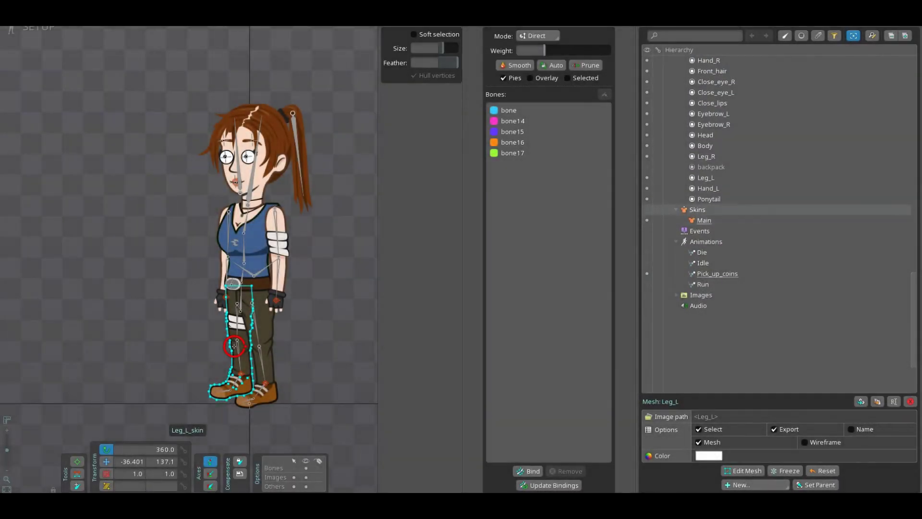
# Step: Duplicate the Main skin with Ctrl+D and name the copy Sun
pyautogui.click(698, 210)
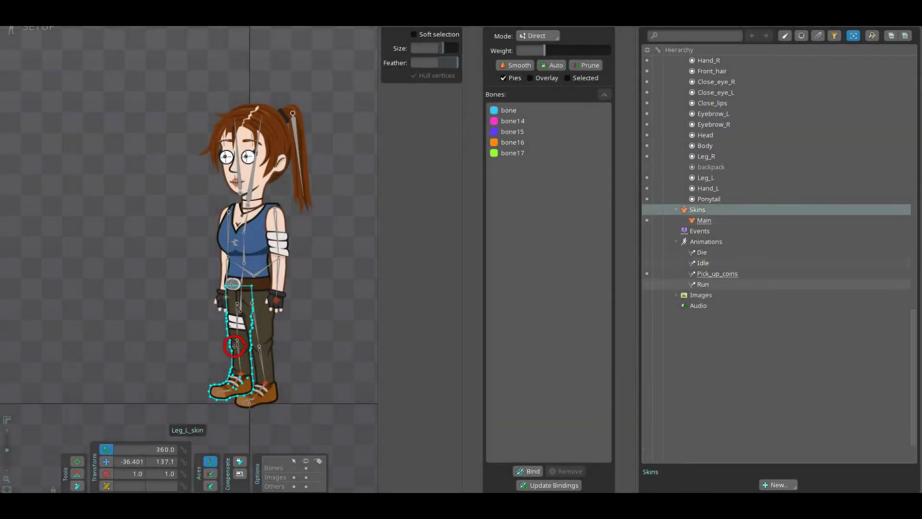
pyautogui.click(779, 485)
pyautogui.click(779, 459)
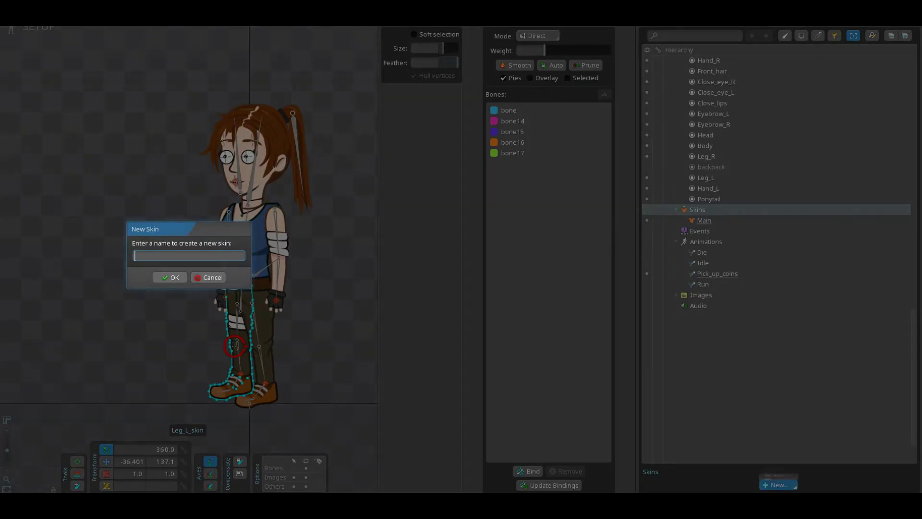
pyautogui.click(208, 276)
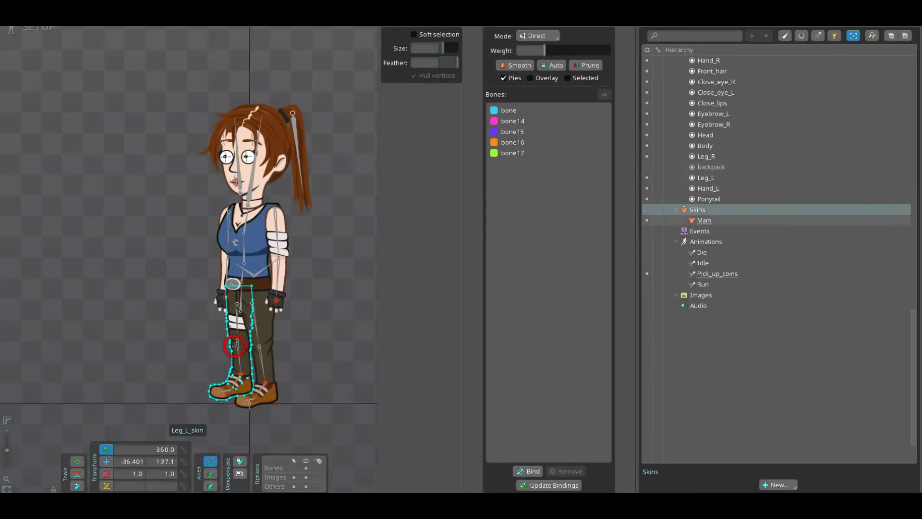
pyautogui.click(704, 219)
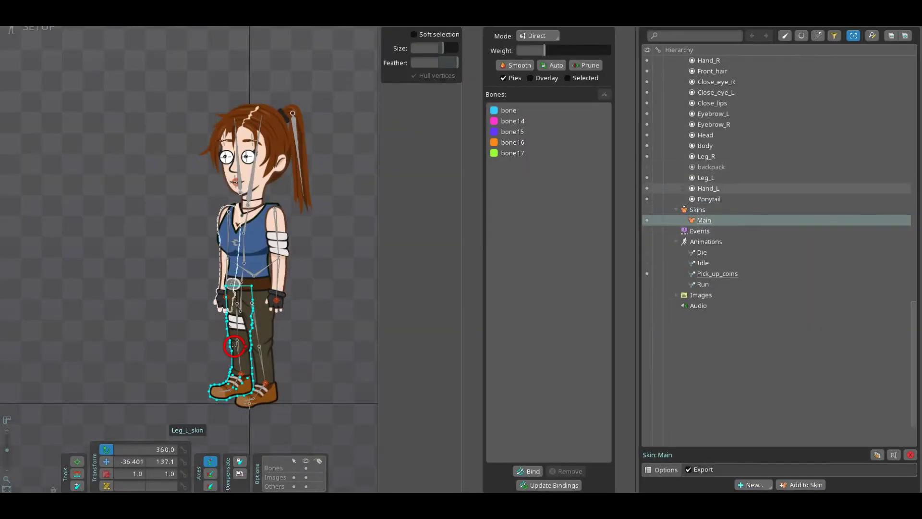
pyautogui.hotkey('ctrl', 'd')
pyautogui.write('Sun')
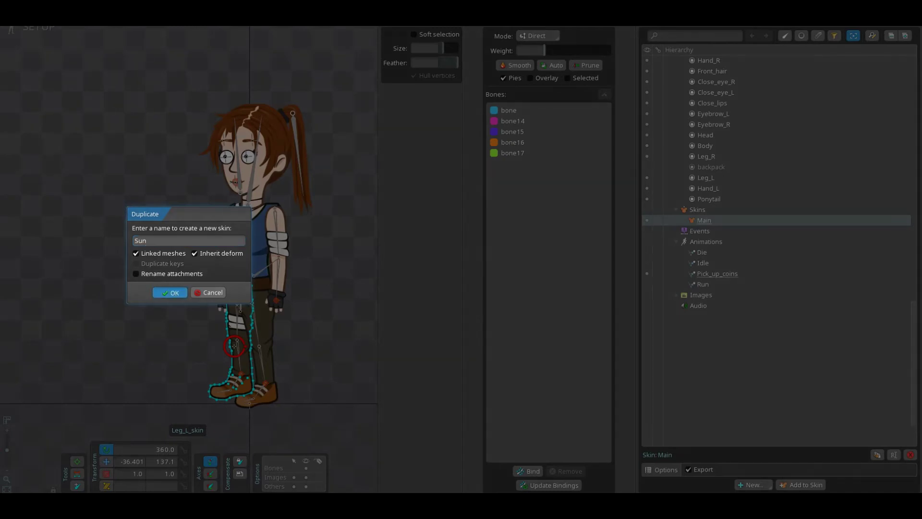
pyautogui.press('Return')
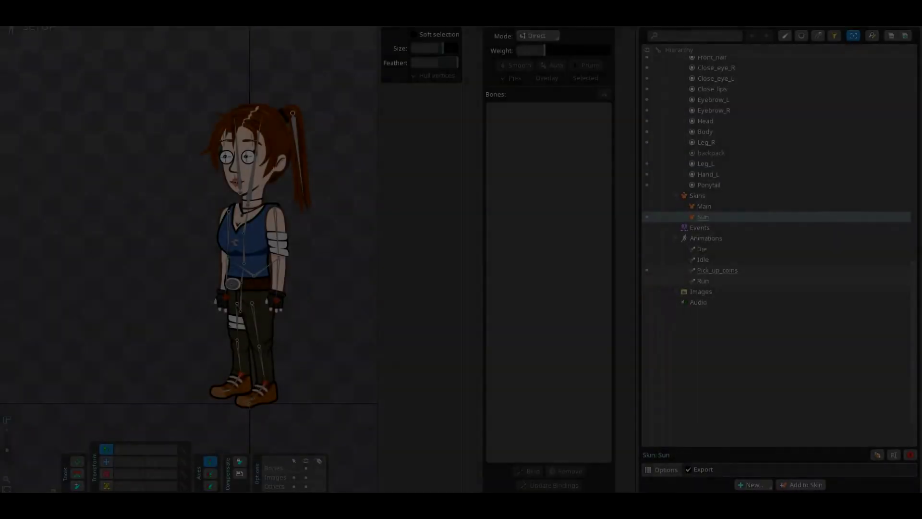
pyautogui.scroll(4, 776, 249)
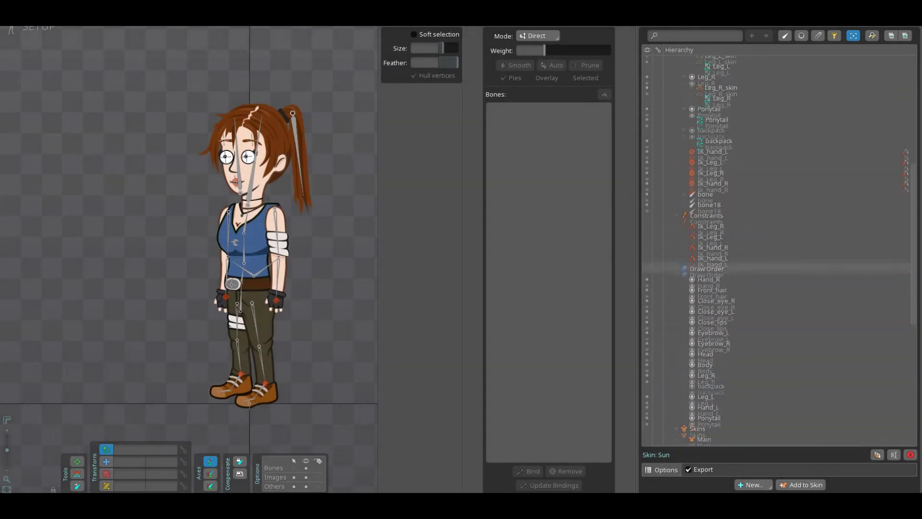
pyautogui.scroll(4, 777, 248)
pyautogui.scroll(3, 777, 249)
pyautogui.scroll(-5, 777, 249)
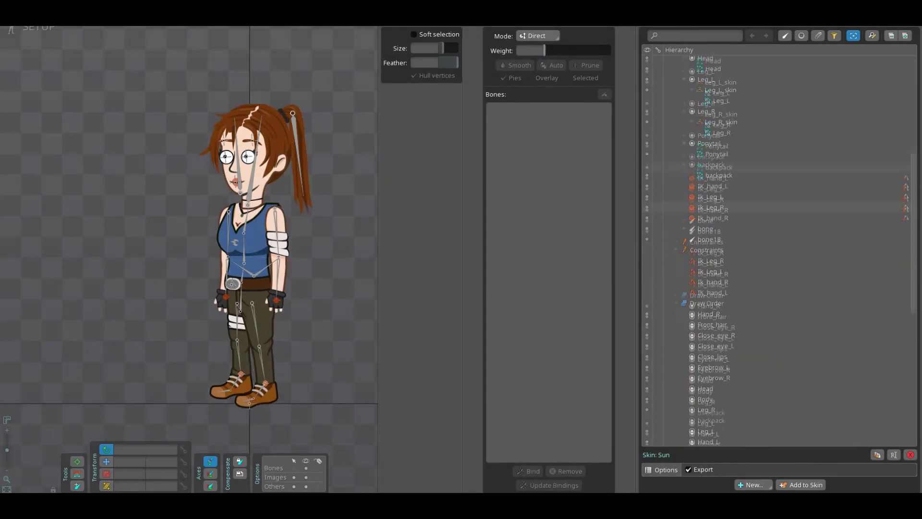
pyautogui.scroll(-5, 778, 249)
# Step: Put the Body_sun image into the Sun skin's Body_skin placeholder, then display the Main skin
pyautogui.click(250, 246)
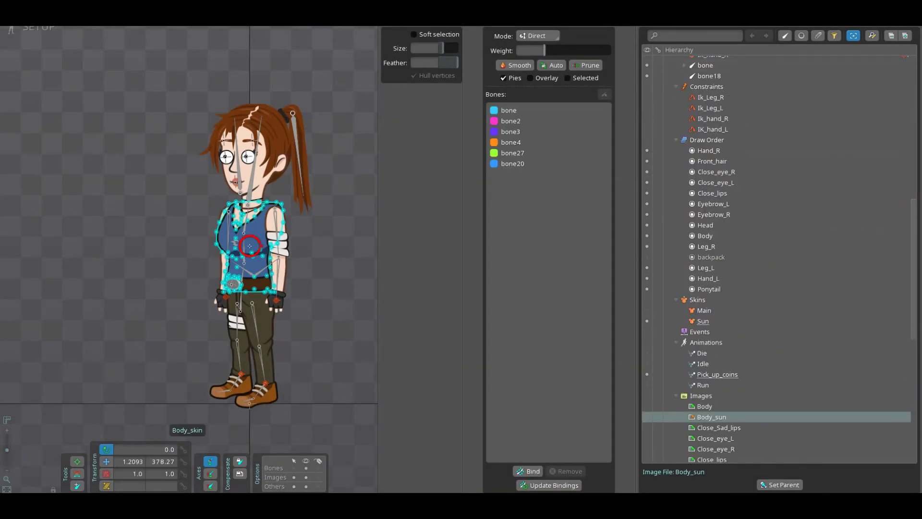
pyautogui.scroll(-5, 776, 249)
pyautogui.scroll(-1, 778, 249)
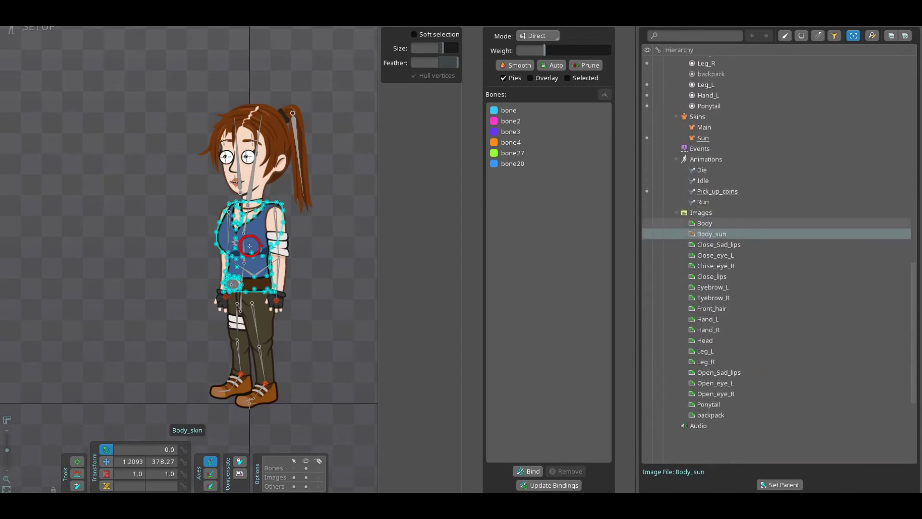
pyautogui.click(705, 222)
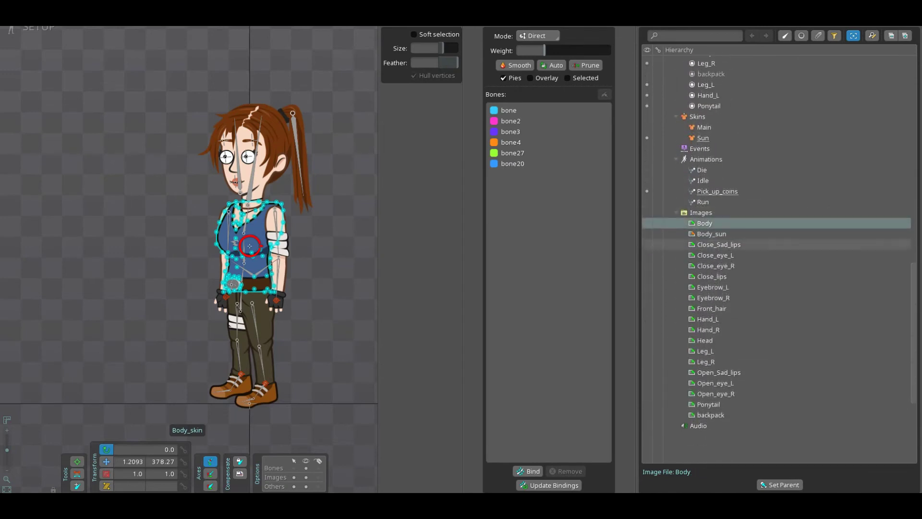
pyautogui.press('Down')
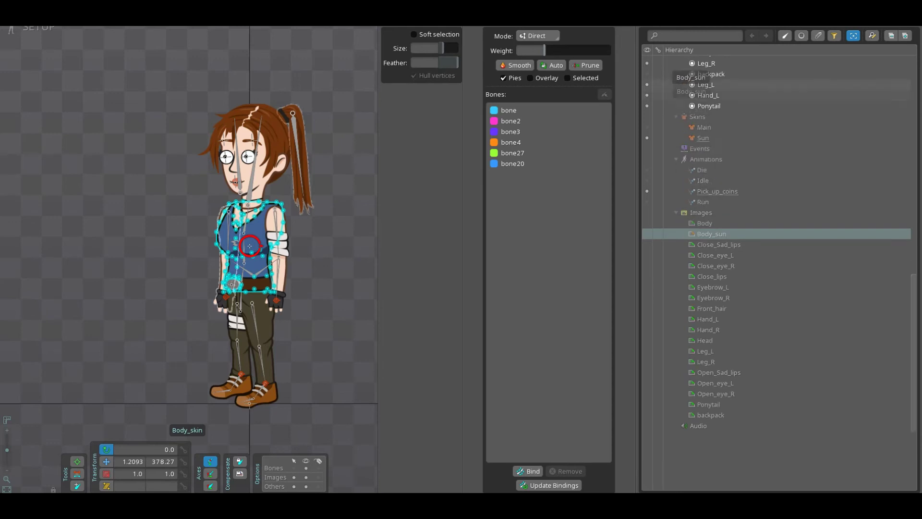
pyautogui.scroll(2, 777, 260)
pyautogui.scroll(2, 777, 260)
pyautogui.scroll(2, 777, 260)
pyautogui.scroll(2, 777, 274)
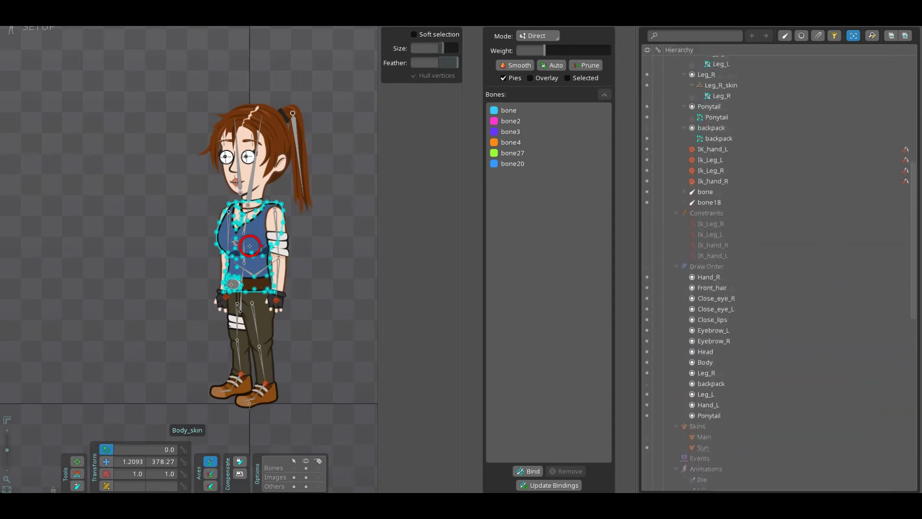
pyautogui.scroll(2, 777, 274)
pyautogui.scroll(2, 777, 274)
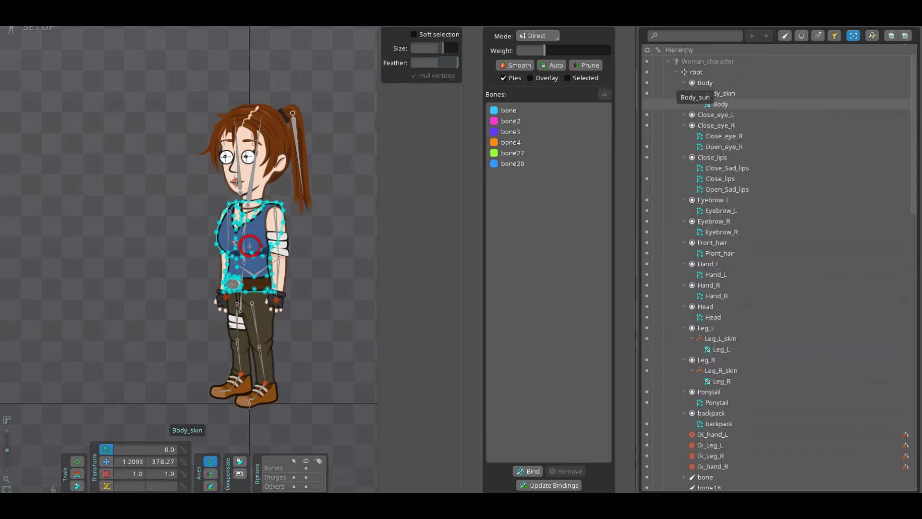
pyautogui.moveTo(685, 61); pyautogui.dragTo(692, 97)
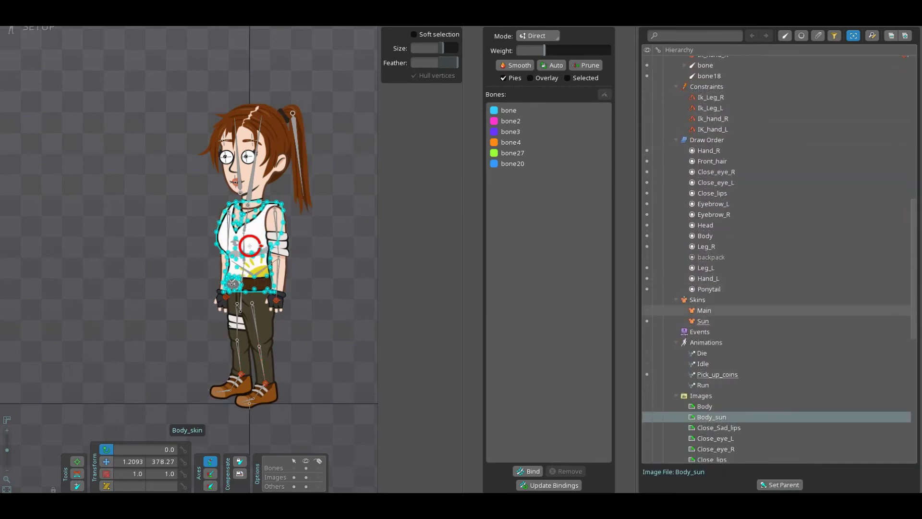
pyautogui.click(646, 311)
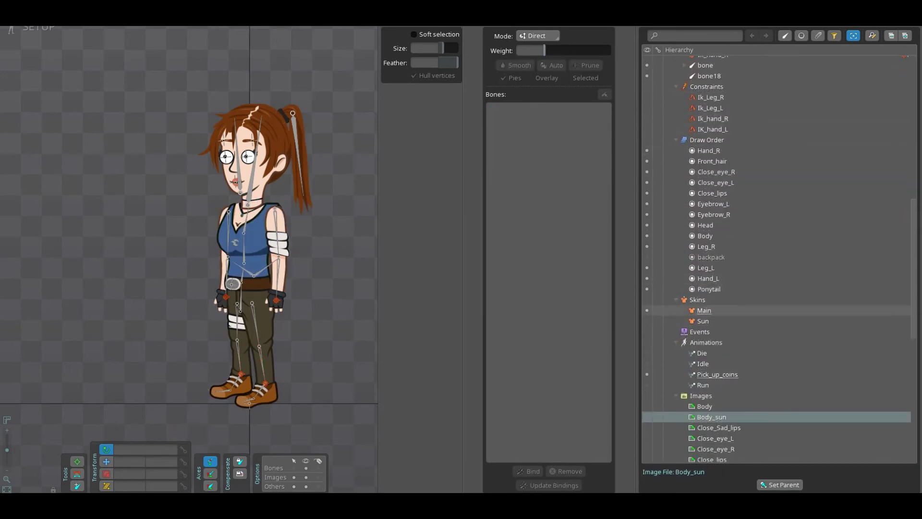
# Step: Make the Sun skin visible so the character wears the white sun-print shirt
pyautogui.click(646, 321)
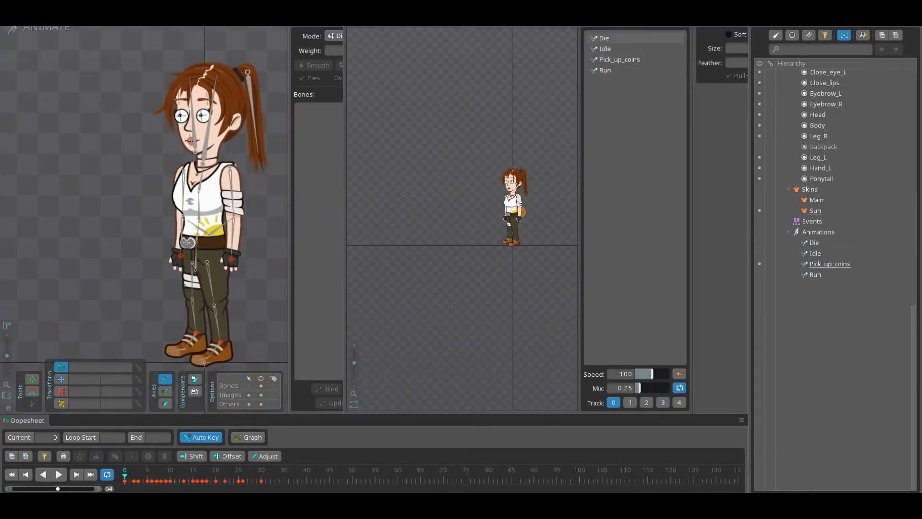
# Step: Select the Idle animation and switch the character back to the Main skin
pyautogui.click(606, 48)
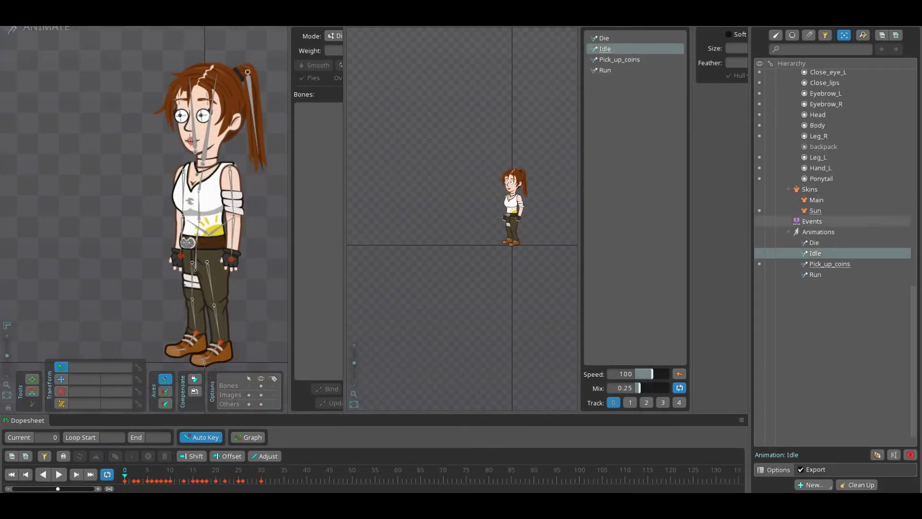
pyautogui.click(759, 199)
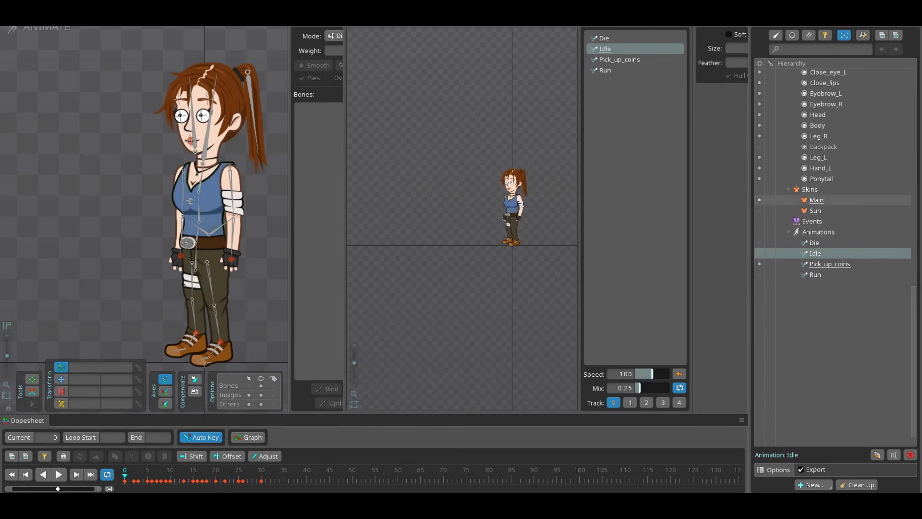
pyautogui.scroll(5, 461, 216)
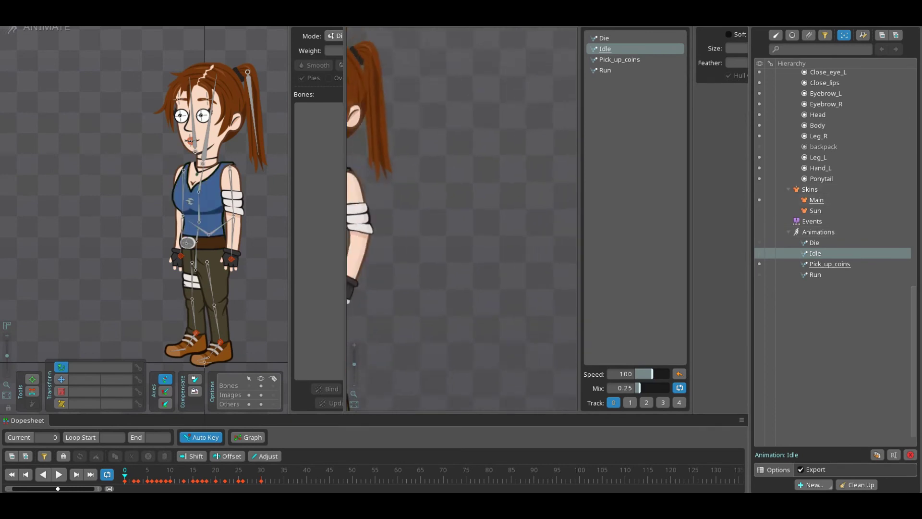
pyautogui.scroll(-5, 461, 217)
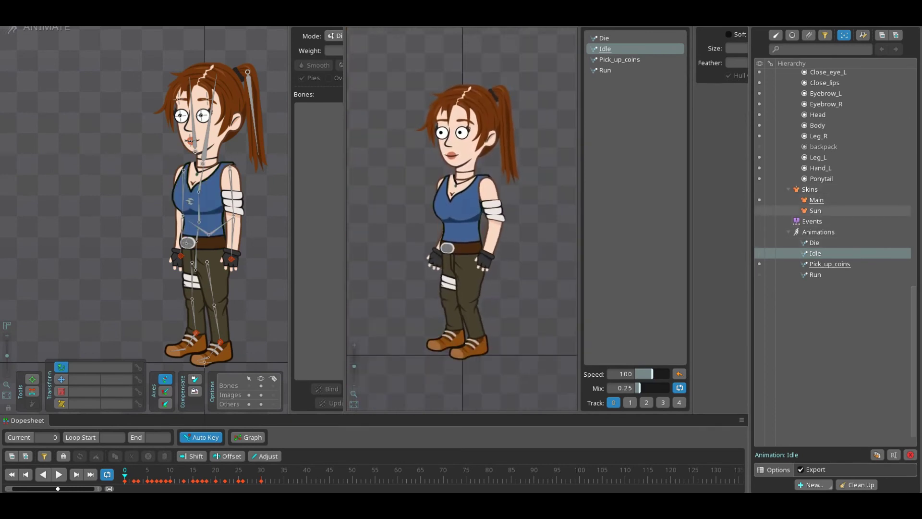